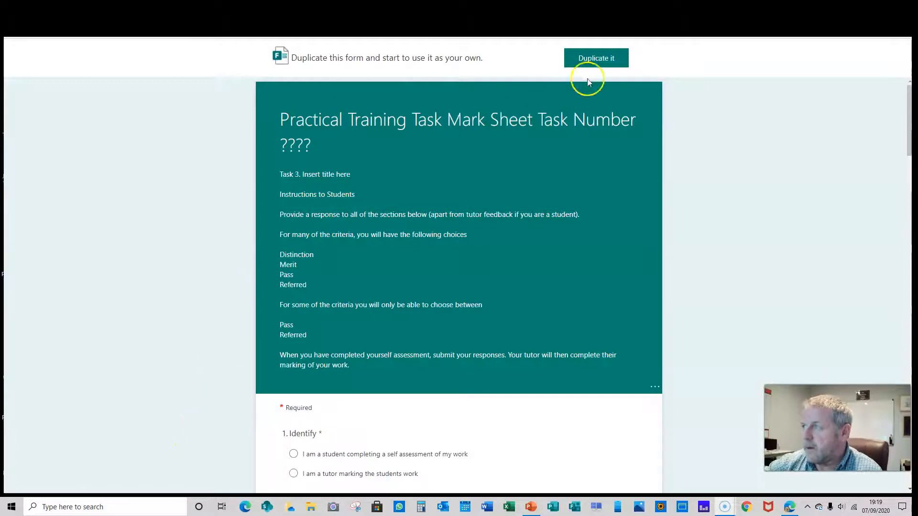
Duplicate the mark sheet form and change the copy's title to "Practical Training Task Mark Sheet Task Number 3".
{"action": "left_click", "coordinate": [599, 62]}
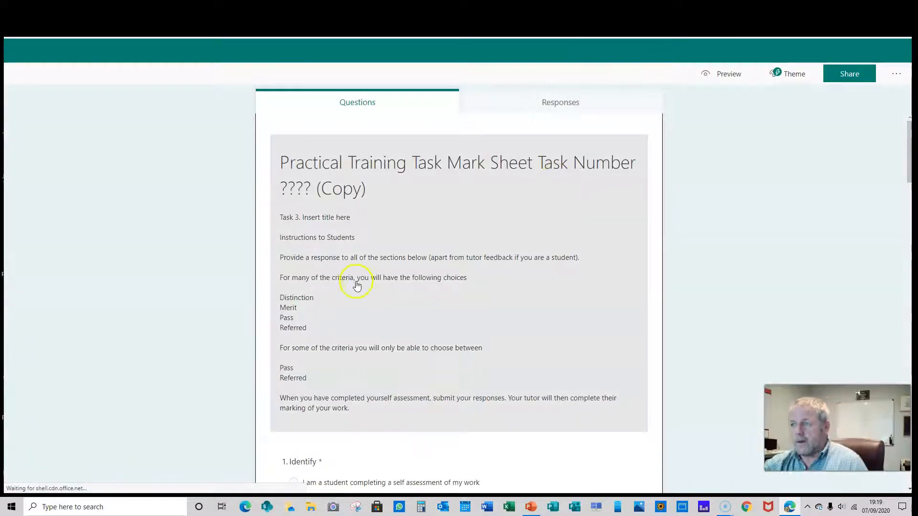
{"action": "left_click", "coordinate": [366, 192]}
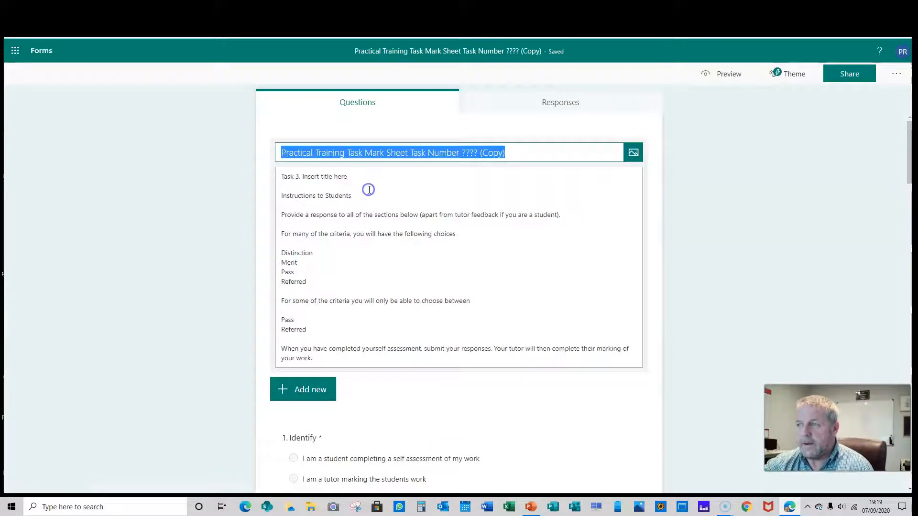
{"action": "left_click", "coordinate": [512, 152]}
{"action": "key", "text": "BackSpace"}
{"action": "key", "text": "BackSpace"}
{"action": "key", "text": "BackSpace"}
{"action": "key", "text": "BackSpace"}
{"action": "key", "text": "BackSpace"}
{"action": "key", "text": "BackSpace"}
{"action": "key", "text": "BackSpace"}
{"action": "key", "text": "BackSpace"}
{"action": "key", "text": "BackSpace"}
{"action": "key", "text": "BackSpace"}
{"action": "key", "text": "BackSpace"}
{"action": "key", "text": "BackSpace"}
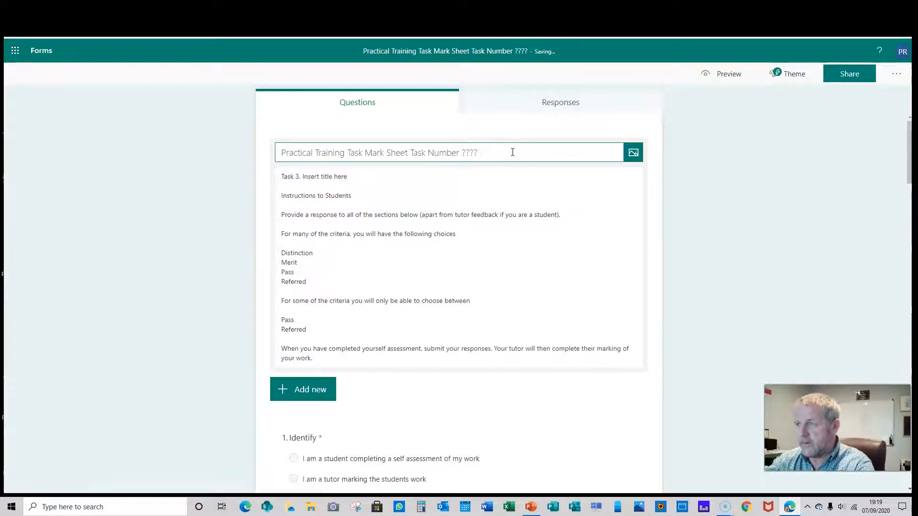
{"action": "type", "text": "3"}
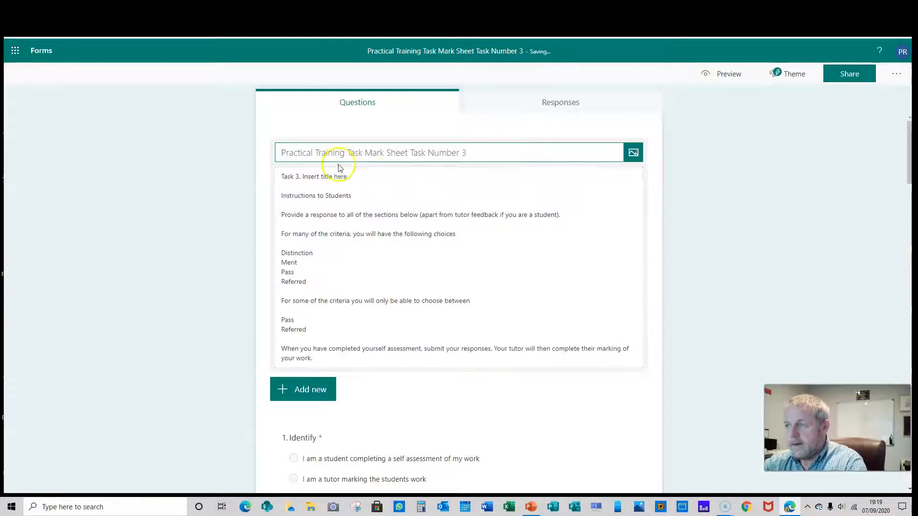
Replace the "Insert title here" placeholder in the form description so its first line reads "Task 3. Brick wall".
{"action": "left_click", "coordinate": [351, 177]}
{"action": "key", "text": "ctrl+a"}
{"action": "left_click", "coordinate": [351, 178]}
{"action": "key", "text": "BackSpace"}
{"action": "key", "text": "BackSpace"}
{"action": "key", "text": "BackSpace"}
{"action": "key", "text": "BackSpace"}
{"action": "key", "text": "BackSpace"}
{"action": "key", "text": "BackSpace"}
{"action": "key", "text": "BackSpace"}
{"action": "key", "text": "BackSpace"}
{"action": "key", "text": "BackSpace"}
{"action": "key", "text": "BackSpace"}
{"action": "key", "text": "BackSpace"}
{"action": "key", "text": "BackSpace"}
{"action": "key", "text": "BackSpace"}
{"action": "key", "text": "BackSpace"}
{"action": "key", "text": "BackSpace"}
{"action": "key", "text": "BackSpace"}
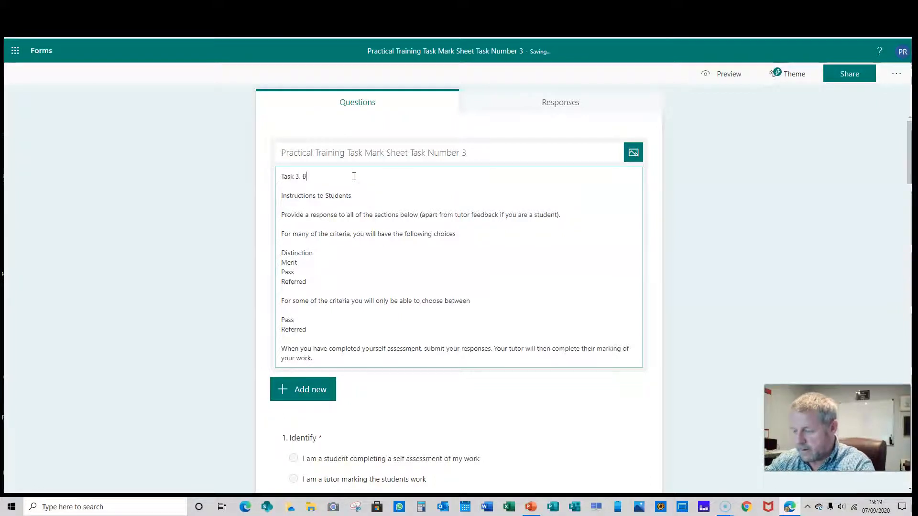
{"action": "type", "text": "Brick"}
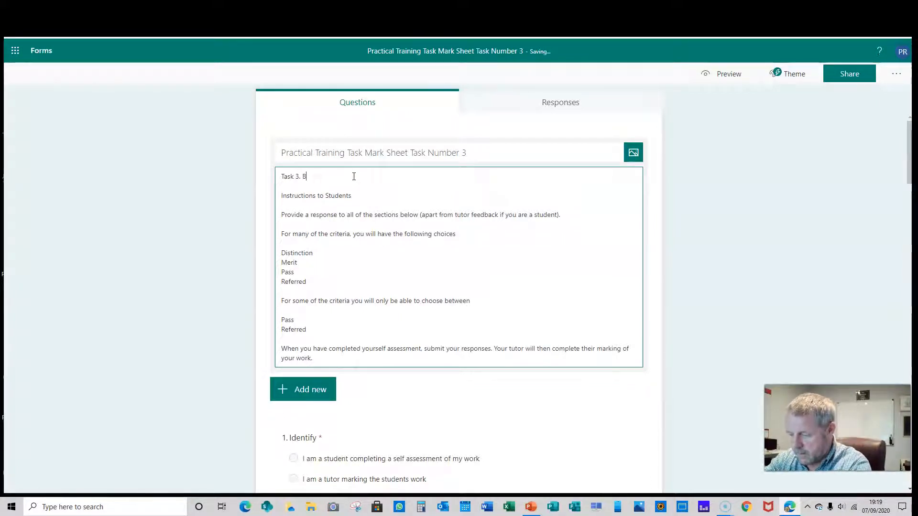
{"action": "type", "text": " wall"}
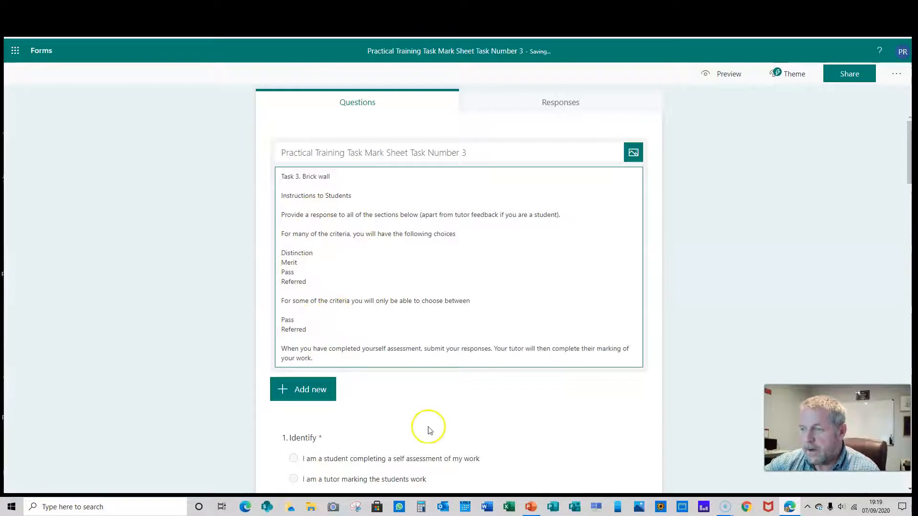
Review the form's questions from Identify through the wall criteria, opening question 5 to inspect its editing options.
{"action": "scroll", "coordinate": [411, 396], "scroll_direction": "down", "scroll_amount": 4}
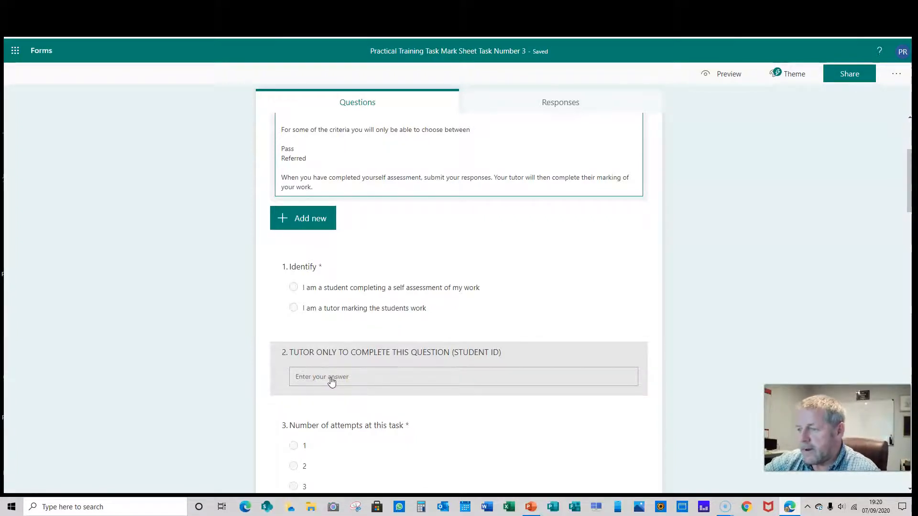
{"action": "scroll", "coordinate": [331, 381], "scroll_direction": "down", "scroll_amount": 6}
{"action": "scroll", "coordinate": [332, 380], "scroll_direction": "down", "scroll_amount": 1}
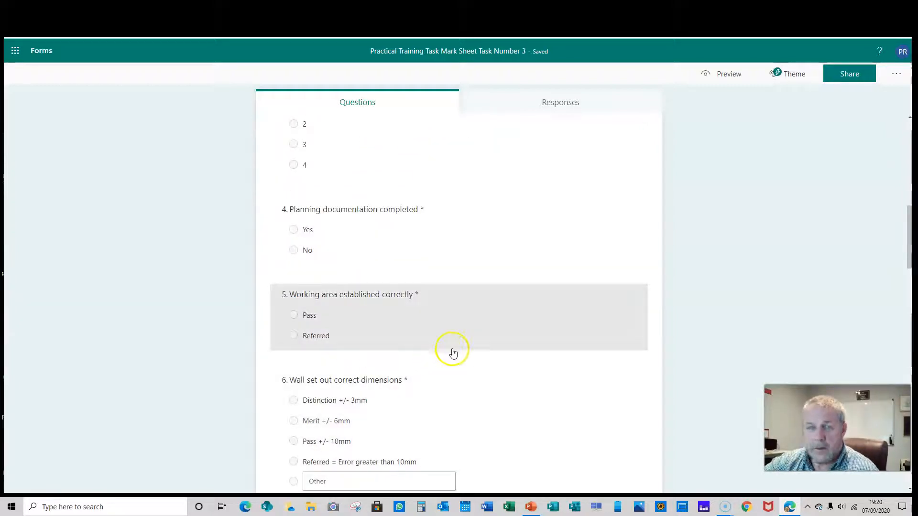
{"action": "left_click", "coordinate": [478, 322]}
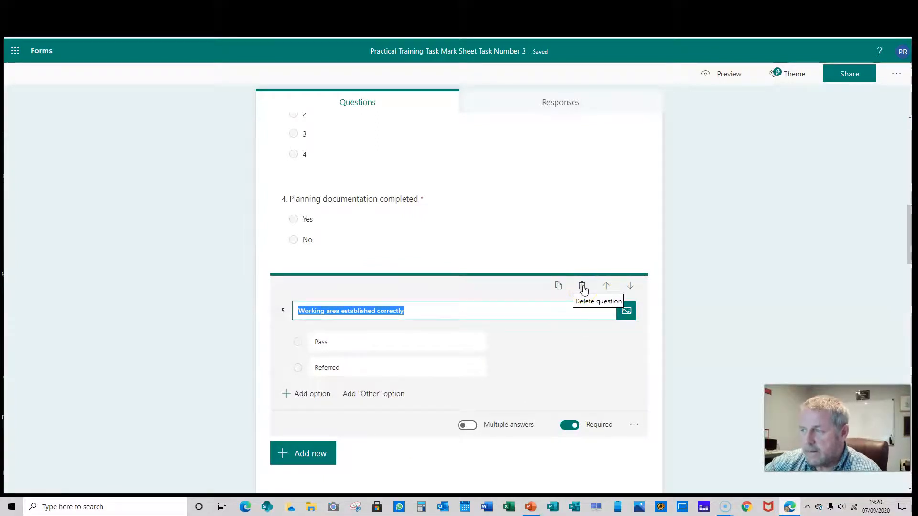
{"action": "scroll", "coordinate": [447, 365], "scroll_direction": "down", "scroll_amount": 8}
{"action": "scroll", "coordinate": [449, 366], "scroll_direction": "down", "scroll_amount": 7}
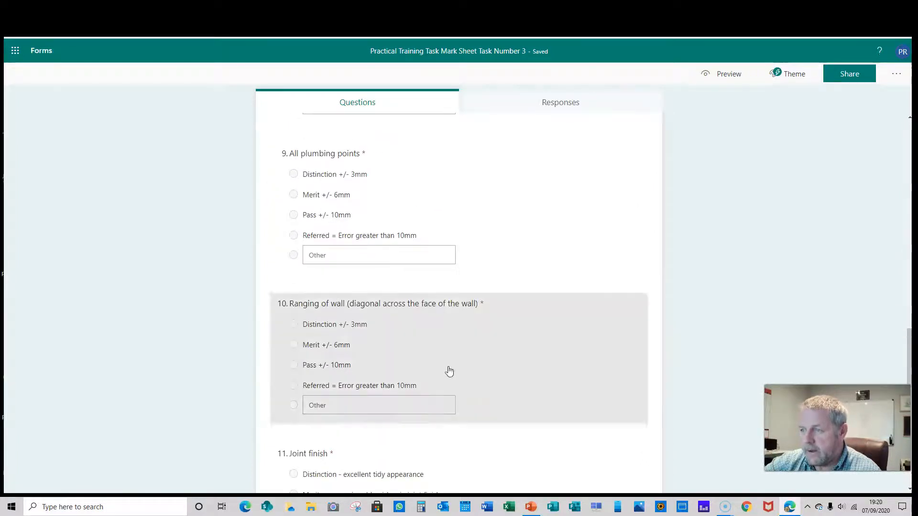
{"action": "scroll", "coordinate": [449, 367], "scroll_direction": "up", "scroll_amount": 2}
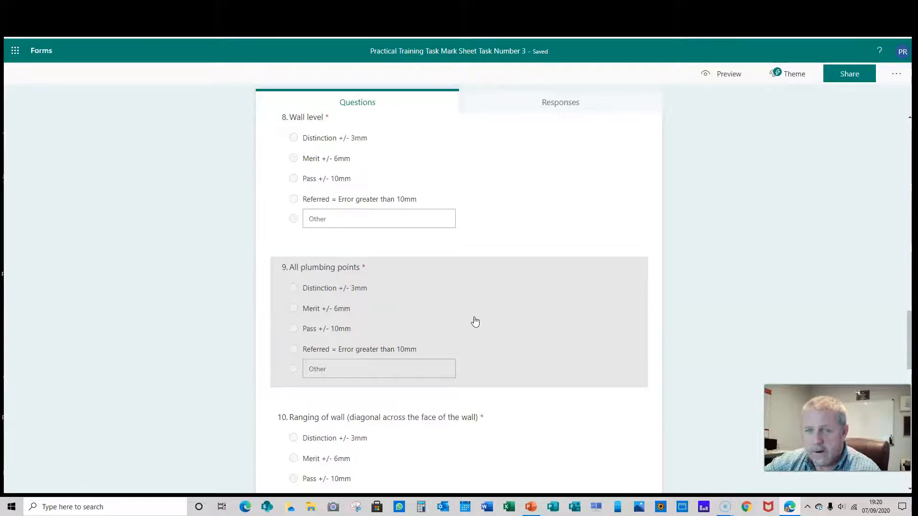
Duplicate the "All plumbing points" question and rename the original to "All plumbing points P1".
{"action": "left_click", "coordinate": [499, 296]}
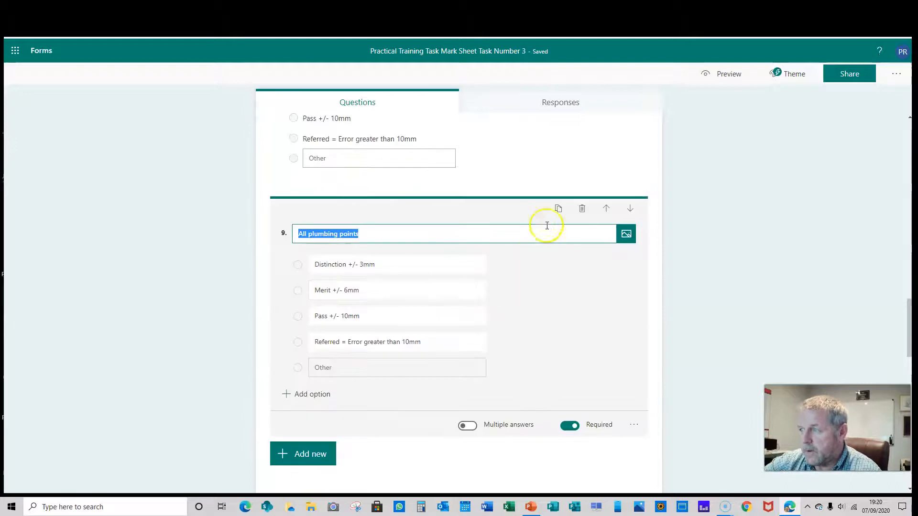
{"action": "left_click", "coordinate": [559, 210]}
{"action": "scroll", "coordinate": [444, 292], "scroll_direction": "up", "scroll_amount": 2}
{"action": "left_click", "coordinate": [376, 231]}
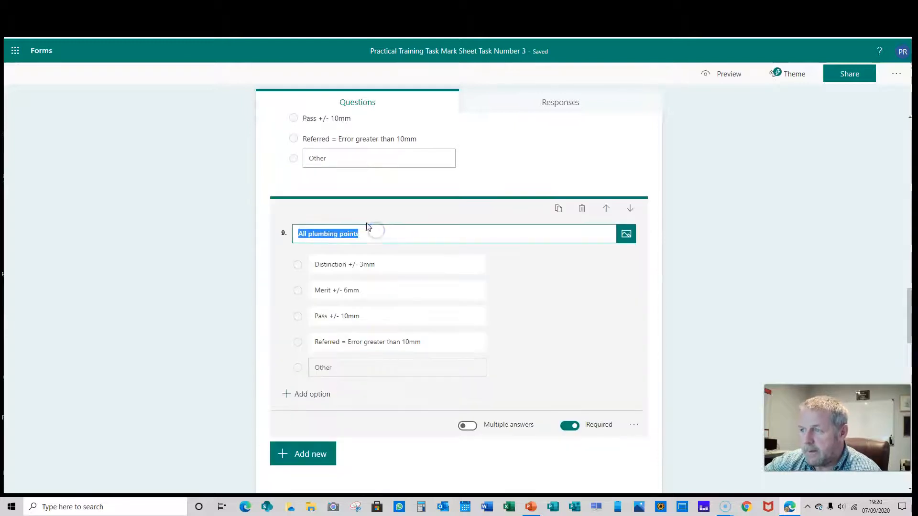
{"action": "left_click", "coordinate": [360, 236]}
{"action": "type", "text": "P1"}
Rename the duplicated question 10 to "All plumbing points P2".
{"action": "scroll", "coordinate": [363, 236], "scroll_direction": "down", "scroll_amount": 2}
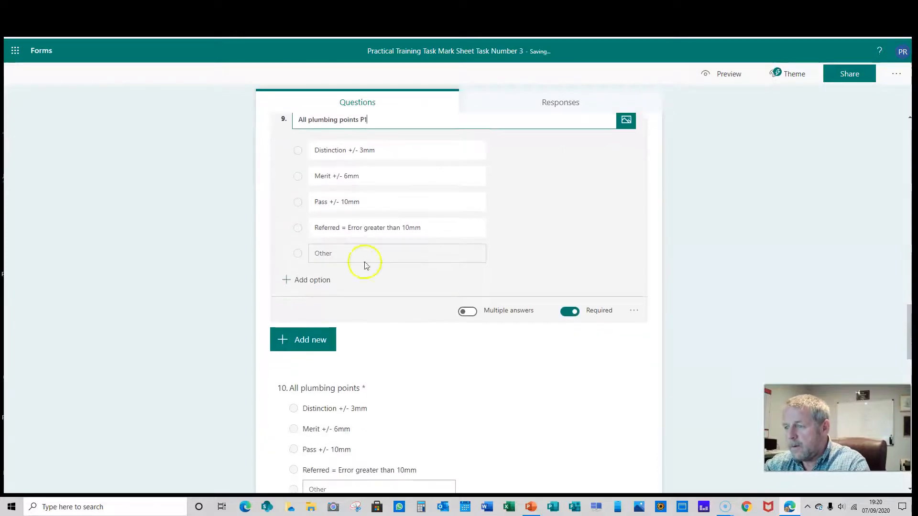
{"action": "left_click", "coordinate": [372, 385]}
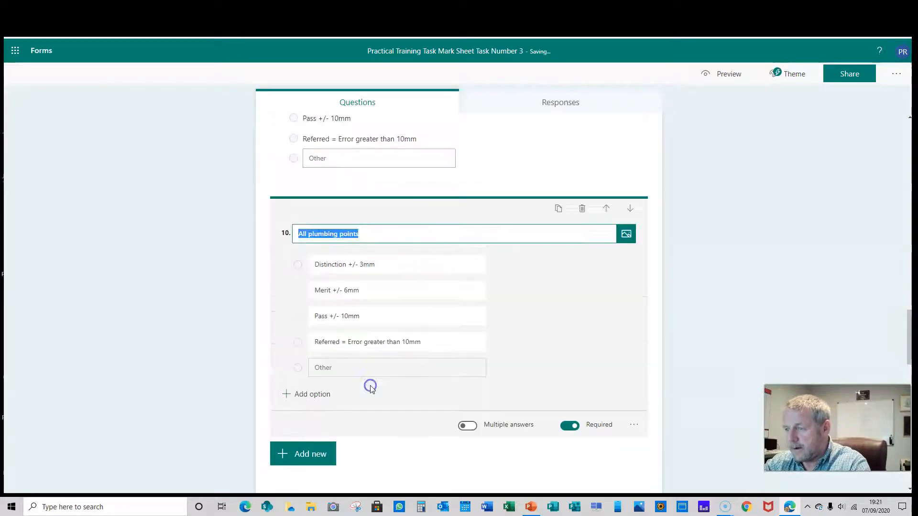
{"action": "left_click", "coordinate": [365, 237]}
{"action": "type", "text": "P2"}
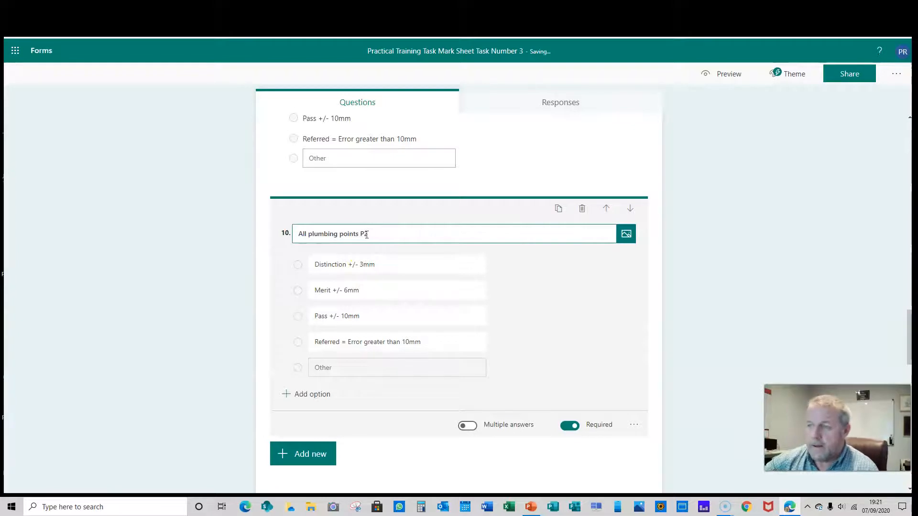
{"action": "left_click", "coordinate": [452, 282]}
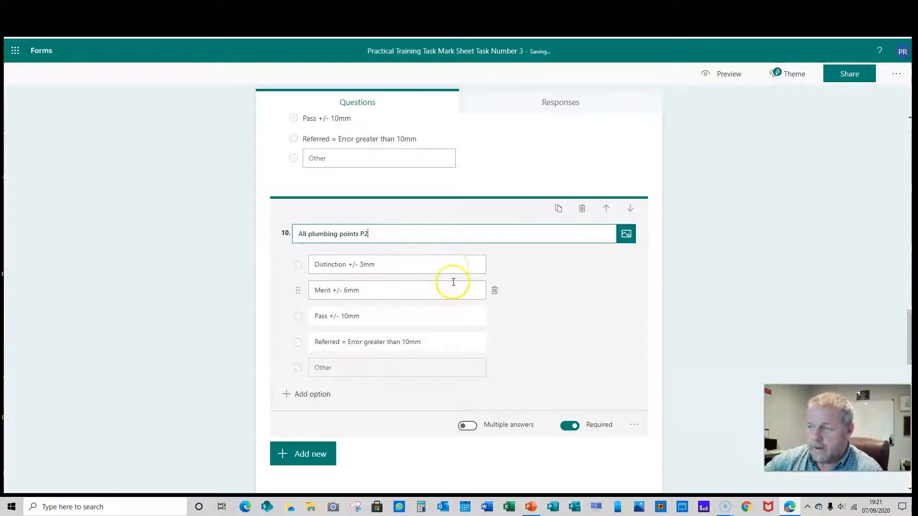
Check the two plumbing questions and review the remaining criteria down to the feedback questions.
{"action": "scroll", "coordinate": [453, 282], "scroll_direction": "up", "scroll_amount": 5}
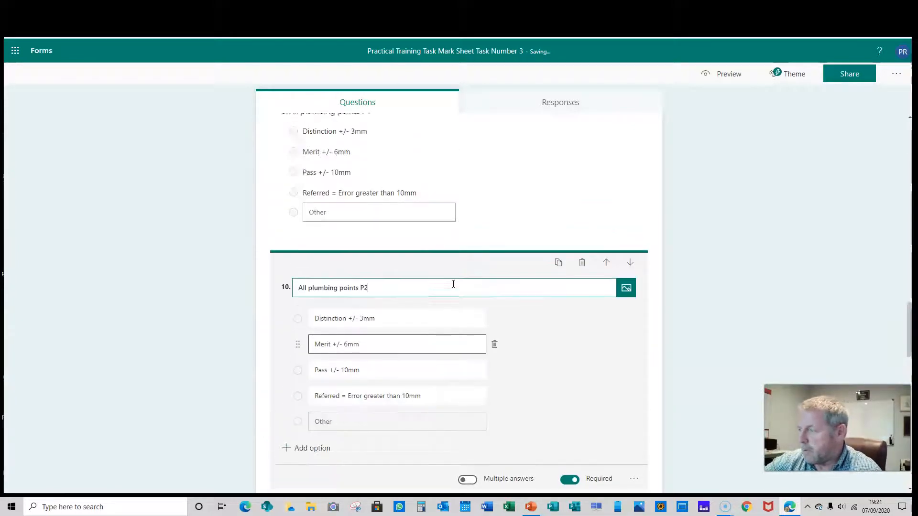
{"action": "left_click", "coordinate": [475, 285]}
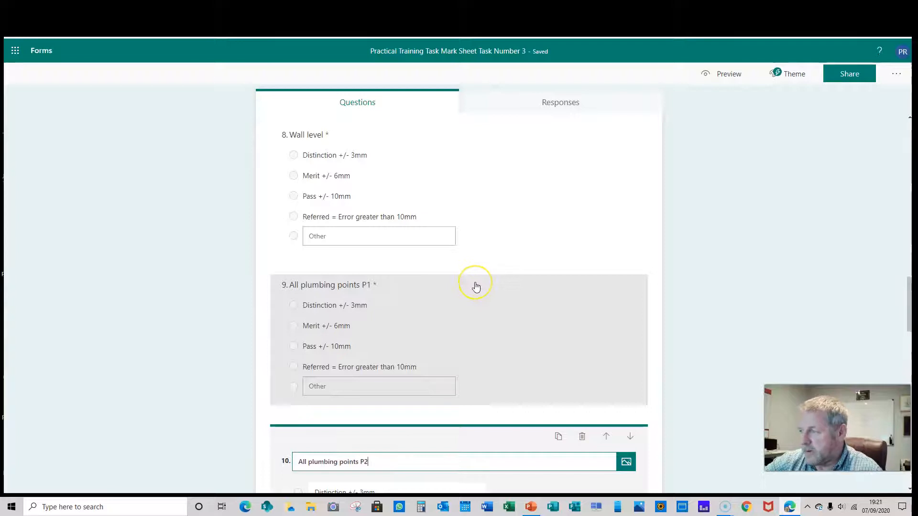
{"action": "scroll", "coordinate": [476, 286], "scroll_direction": "down", "scroll_amount": 5}
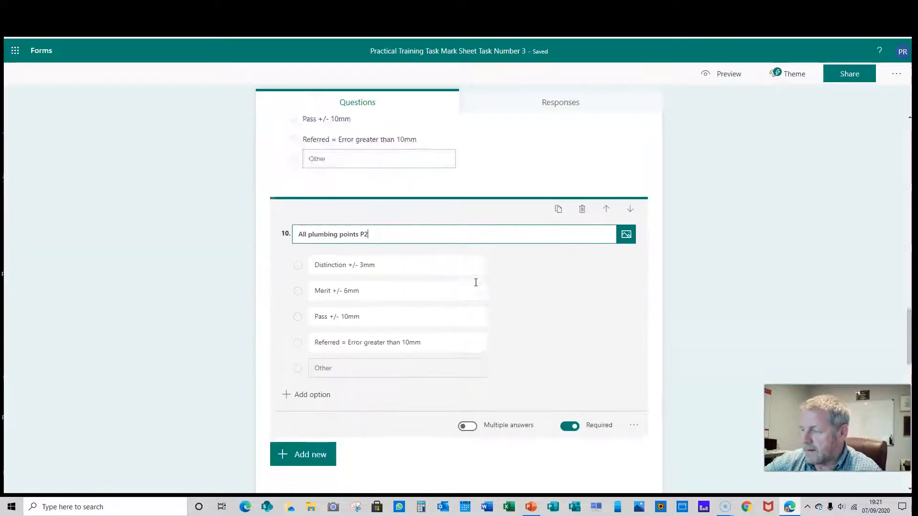
{"action": "scroll", "coordinate": [476, 283], "scroll_direction": "down", "scroll_amount": 5}
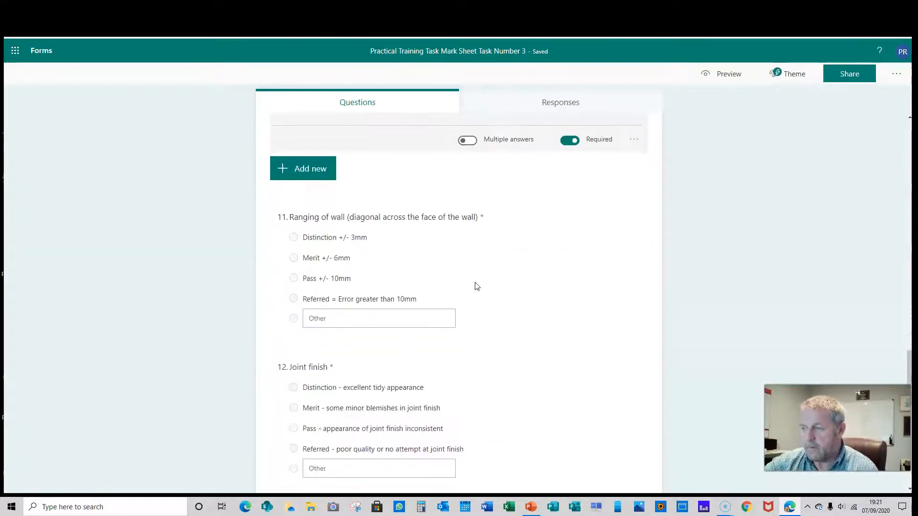
{"action": "scroll", "coordinate": [476, 287], "scroll_direction": "down", "scroll_amount": 1}
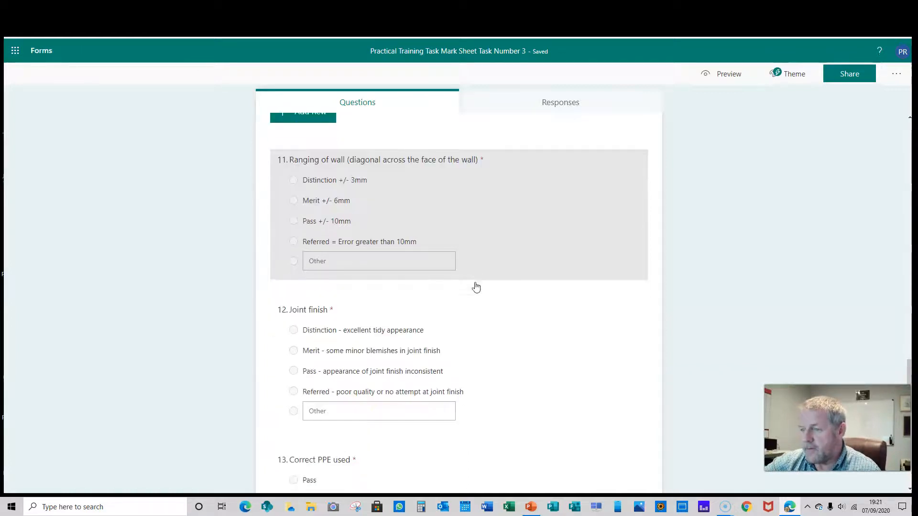
{"action": "scroll", "coordinate": [476, 286], "scroll_direction": "down", "scroll_amount": 10}
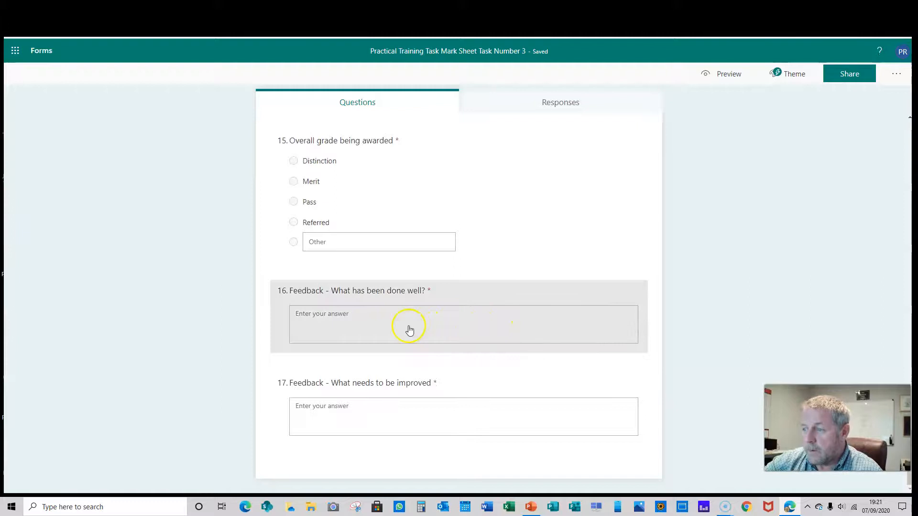
Turn the required setting of the "Feedback - What has been done well?" question off and back on.
{"action": "left_click", "coordinate": [434, 325]}
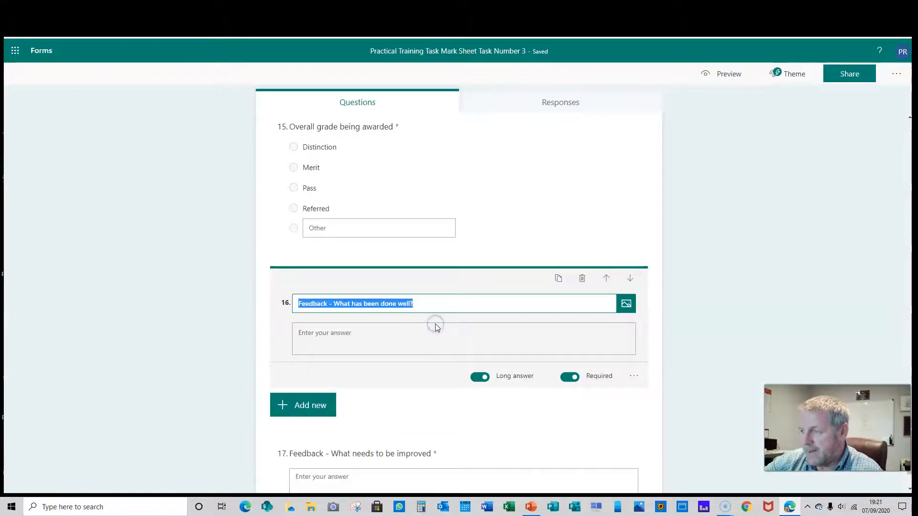
{"action": "left_click", "coordinate": [569, 377]}
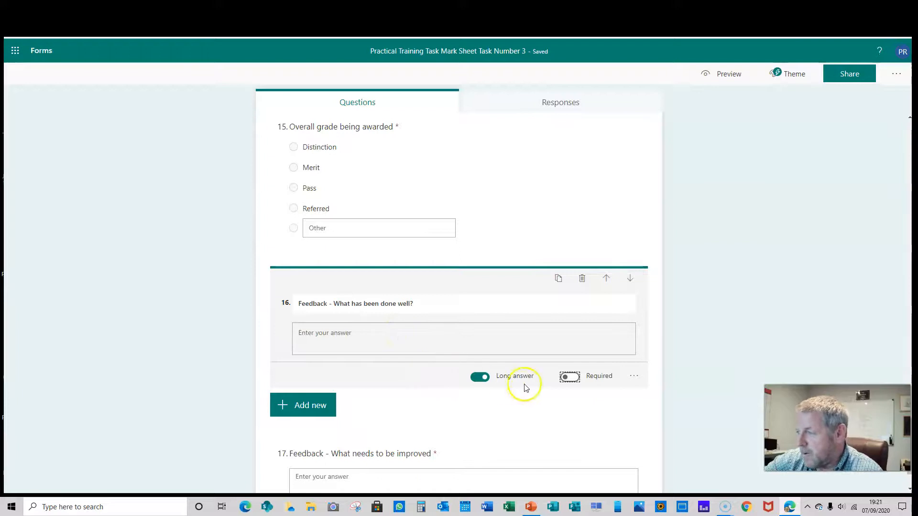
{"action": "left_click", "coordinate": [573, 380]}
{"action": "scroll", "coordinate": [566, 322], "scroll_direction": "down", "scroll_amount": 2}
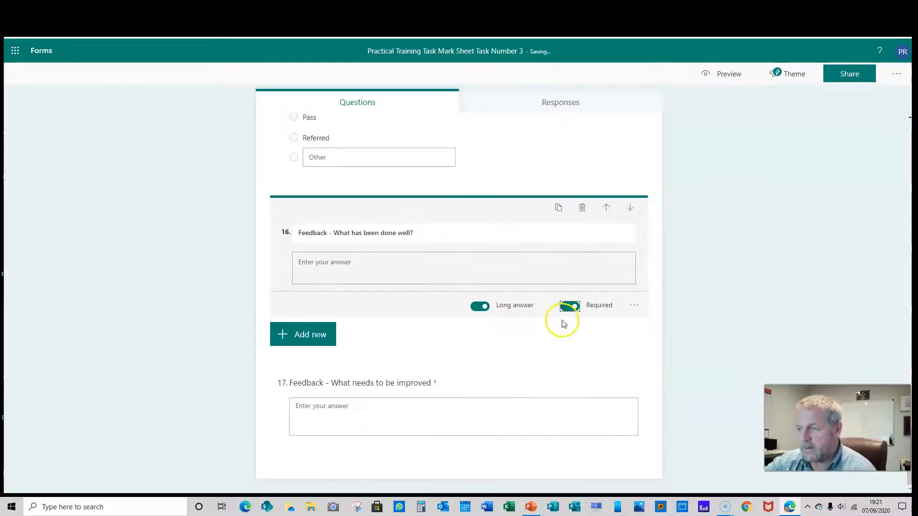
Preview the form in its mobile layout and view the introduction and first questions.
{"action": "scroll", "coordinate": [563, 324], "scroll_direction": "up", "scroll_amount": 15}
{"action": "scroll", "coordinate": [564, 324], "scroll_direction": "up", "scroll_amount": 13}
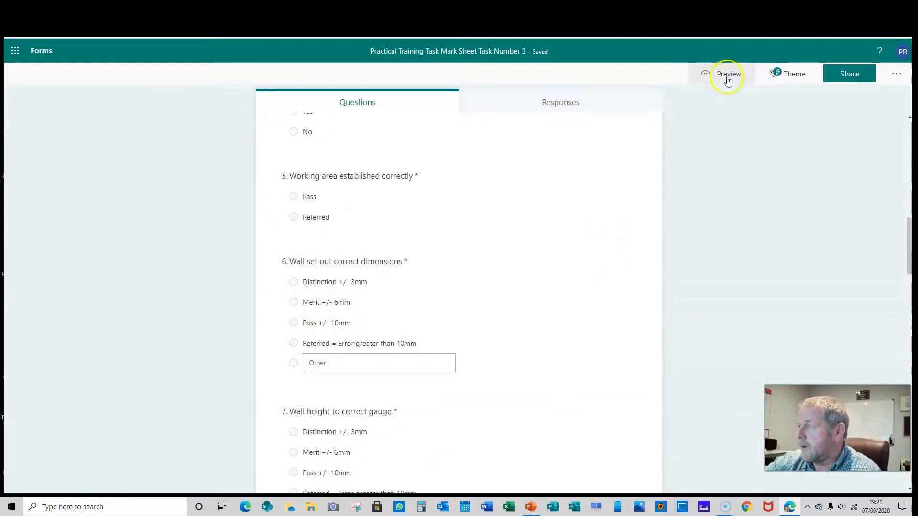
{"action": "left_click", "coordinate": [727, 80]}
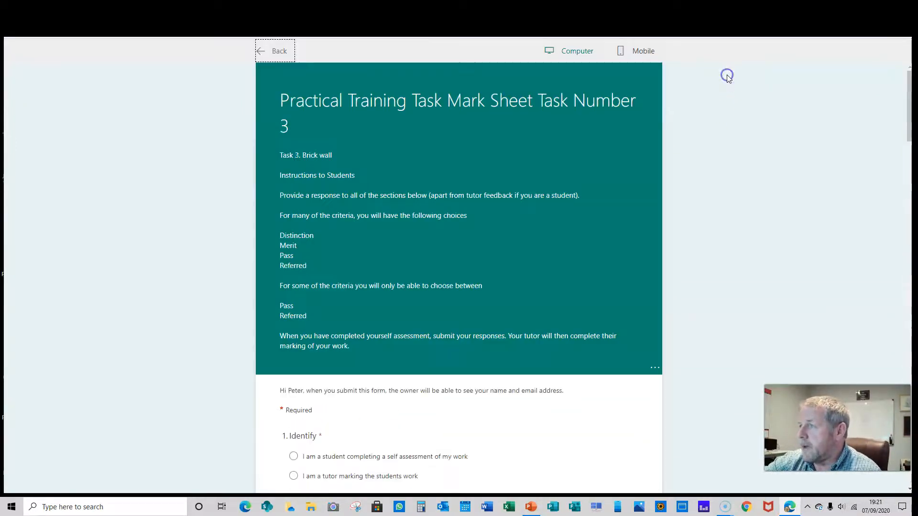
{"action": "left_click", "coordinate": [648, 55]}
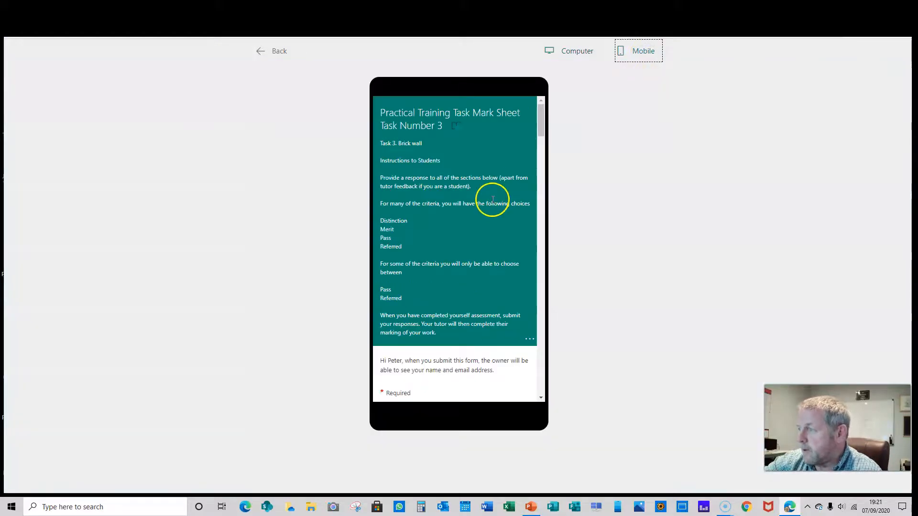
{"action": "scroll", "coordinate": [504, 282], "scroll_direction": "down", "scroll_amount": 3}
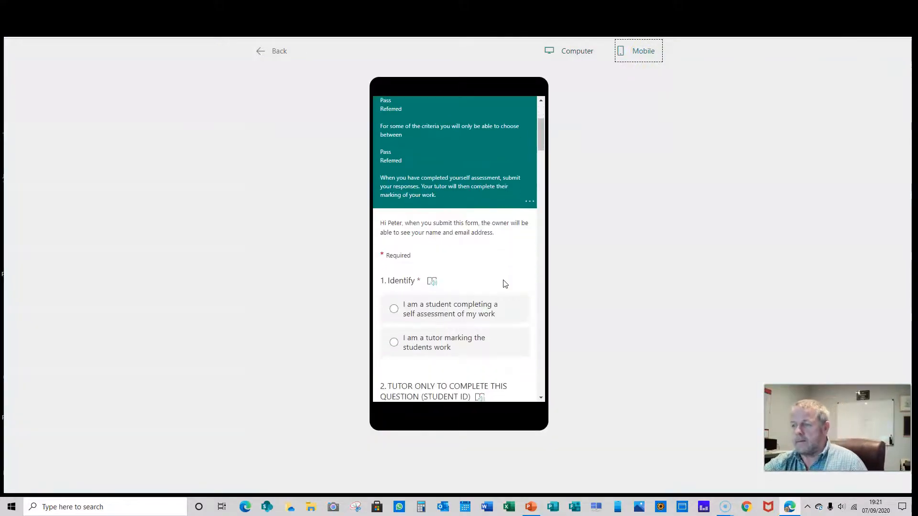
{"action": "scroll", "coordinate": [505, 284], "scroll_direction": "down", "scroll_amount": 1}
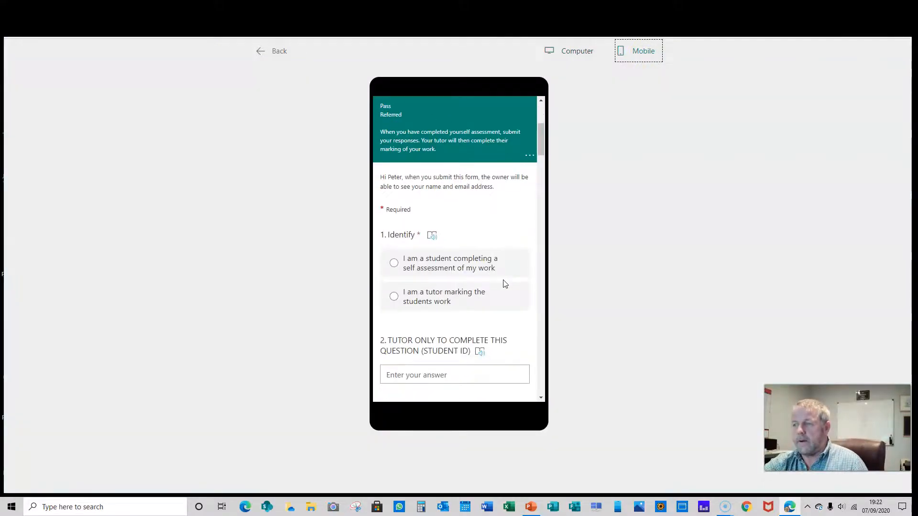
Try the mobile preview by choosing the tutor option under Identify and look through the questions down to the end of the form.
{"action": "left_click", "coordinate": [394, 297]}
{"action": "scroll", "coordinate": [423, 293], "scroll_direction": "down", "scroll_amount": 3}
{"action": "scroll", "coordinate": [428, 261], "scroll_direction": "down", "scroll_amount": 2}
{"action": "left_click", "coordinate": [395, 283]}
{"action": "scroll", "coordinate": [410, 296], "scroll_direction": "down", "scroll_amount": 10}
{"action": "scroll", "coordinate": [411, 297], "scroll_direction": "down", "scroll_amount": 12}
{"action": "scroll", "coordinate": [411, 297], "scroll_direction": "down", "scroll_amount": 4}
{"action": "scroll", "coordinate": [411, 297], "scroll_direction": "down", "scroll_amount": 1}
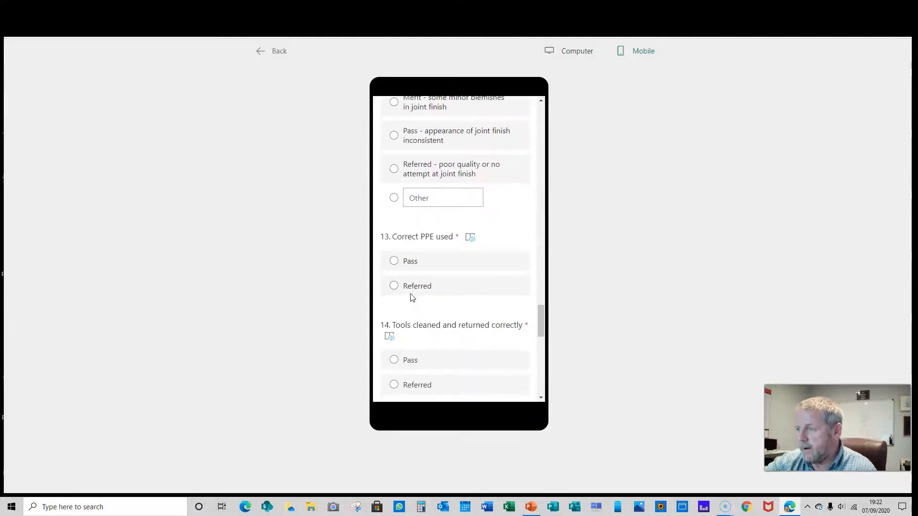
{"action": "scroll", "coordinate": [412, 298], "scroll_direction": "down", "scroll_amount": 6}
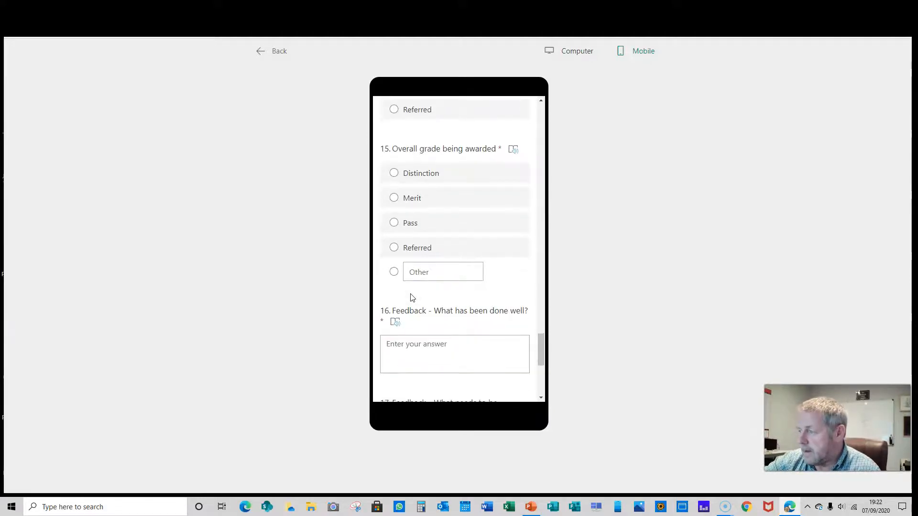
{"action": "scroll", "coordinate": [411, 297], "scroll_direction": "down", "scroll_amount": 5}
{"action": "left_click", "coordinate": [415, 301]}
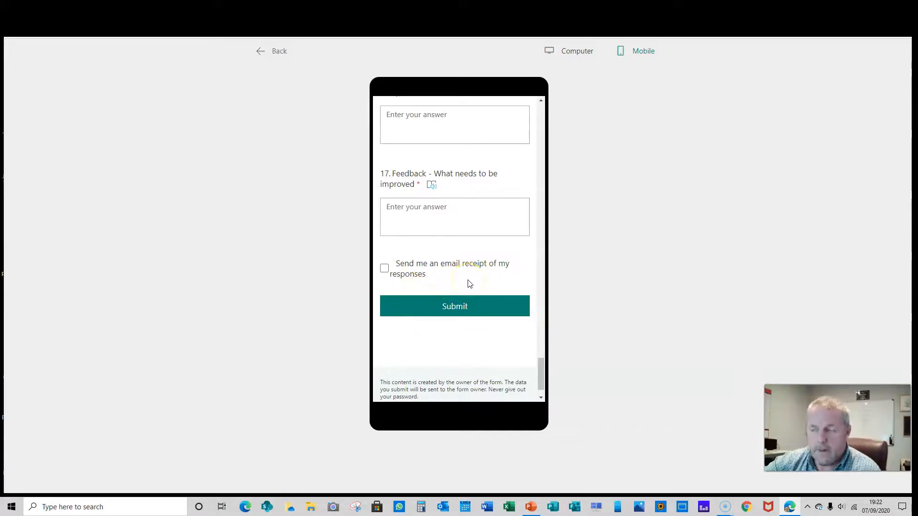
Leave the preview and open the "TASK 3 - Brickwork Level 1 Practical Training Task Mark Sheet Unit 104" form from the list of forms.
{"action": "left_click", "coordinate": [276, 55]}
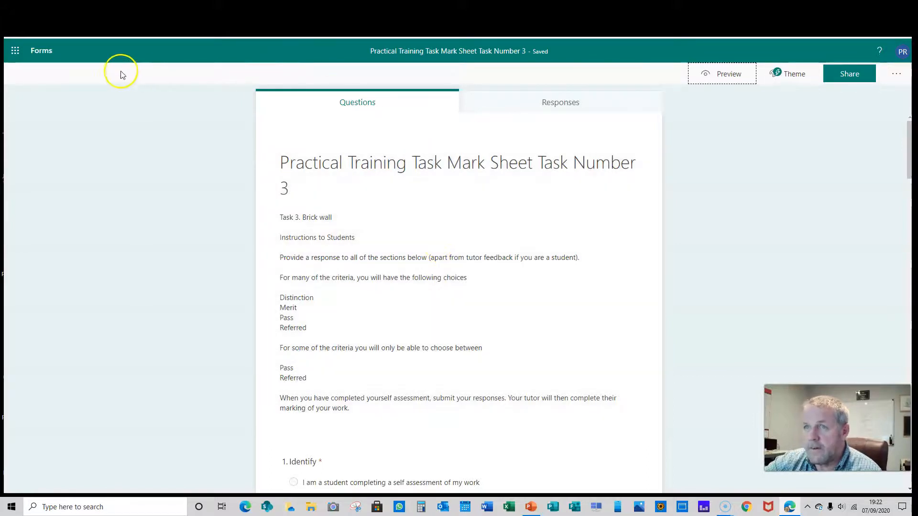
{"action": "left_click", "coordinate": [41, 51]}
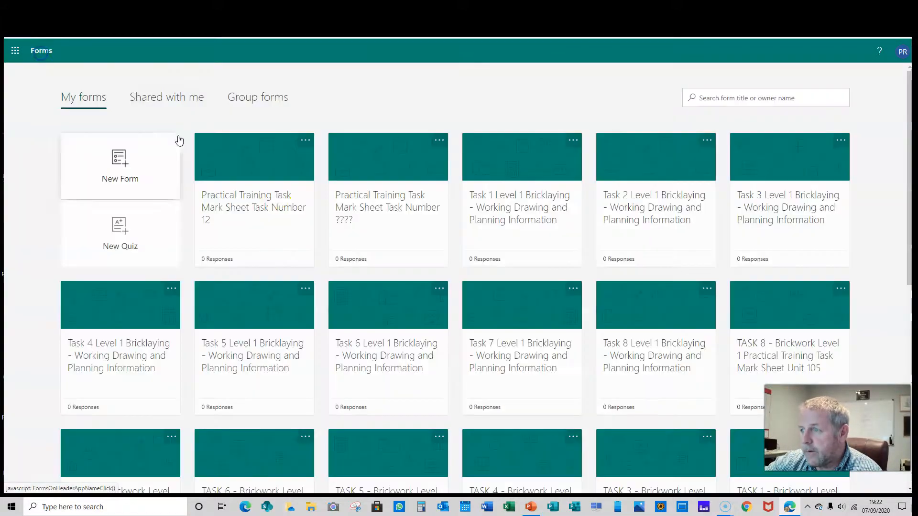
{"action": "scroll", "coordinate": [506, 257], "scroll_direction": "down", "scroll_amount": 4}
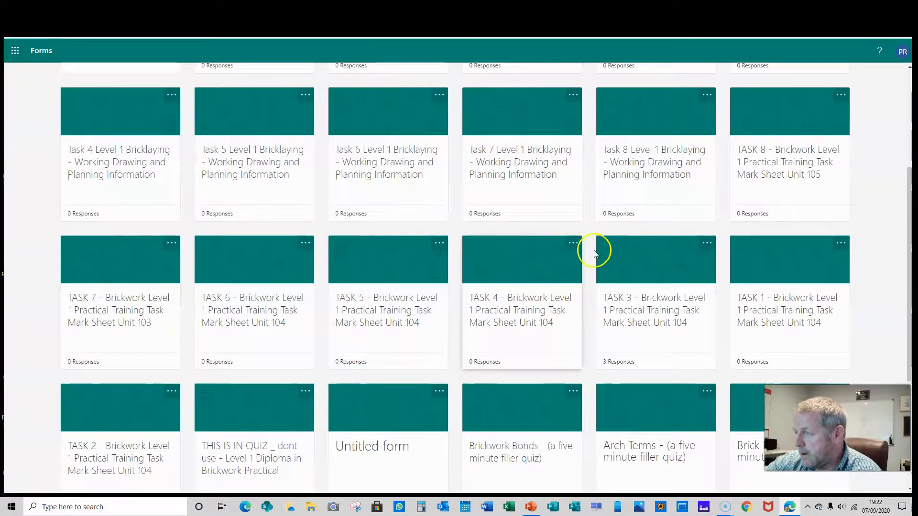
{"action": "left_click", "coordinate": [668, 263]}
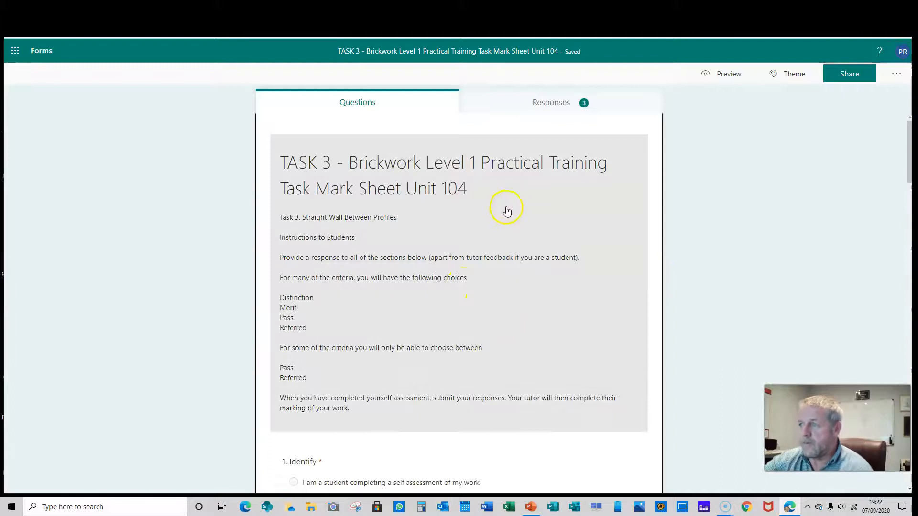
{"action": "scroll", "coordinate": [478, 261], "scroll_direction": "down", "scroll_amount": 10}
{"action": "scroll", "coordinate": [478, 263], "scroll_direction": "up", "scroll_amount": 10}
{"action": "left_click", "coordinate": [505, 169]}
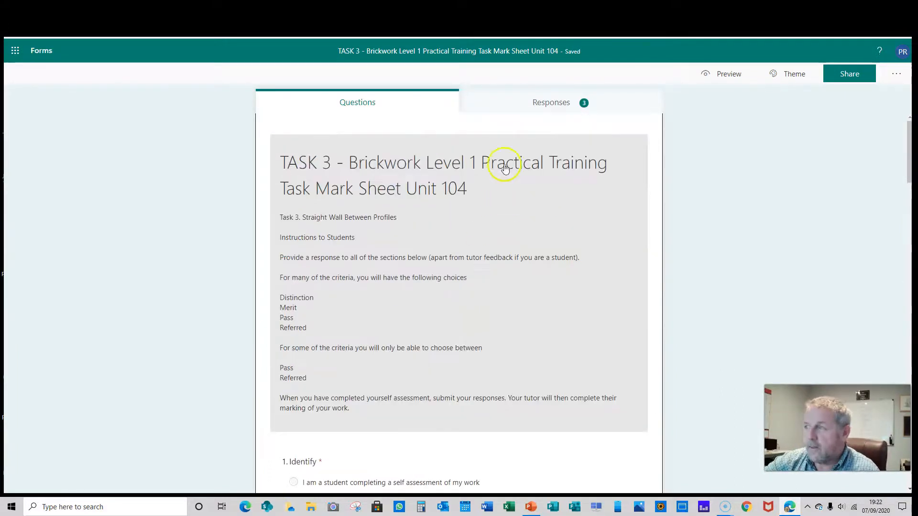
Review the form's response summary and charts, from the Identify question down to the two feedback questions.
{"action": "left_click", "coordinate": [549, 99]}
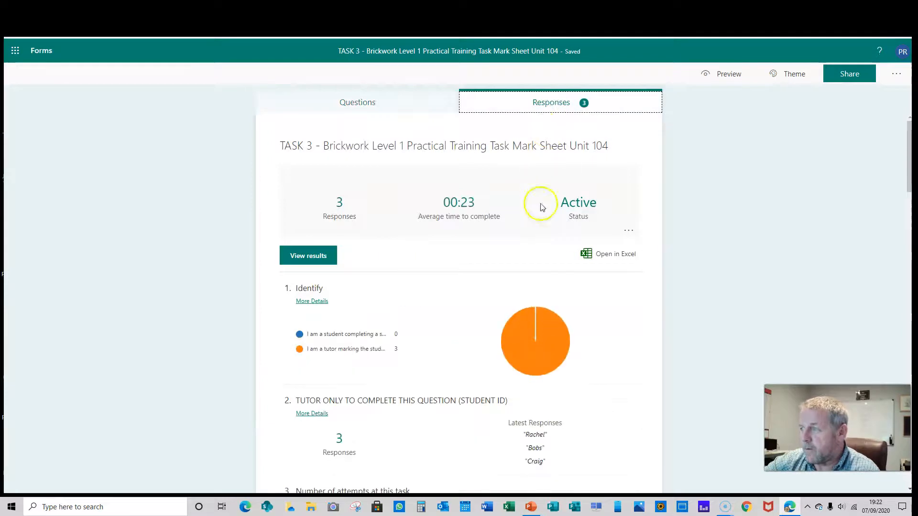
{"action": "scroll", "coordinate": [629, 371], "scroll_direction": "down", "scroll_amount": 3}
{"action": "scroll", "coordinate": [629, 370], "scroll_direction": "up", "scroll_amount": 3}
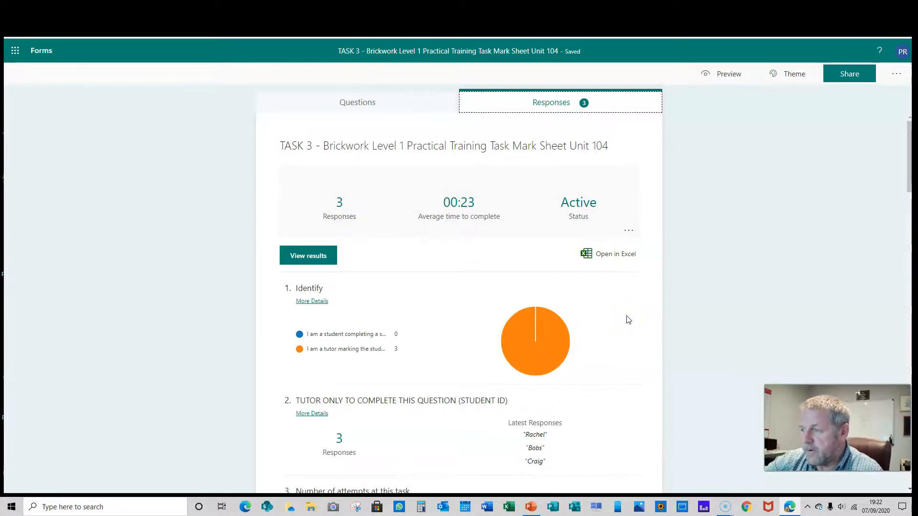
{"action": "scroll", "coordinate": [628, 320], "scroll_direction": "down", "scroll_amount": 7}
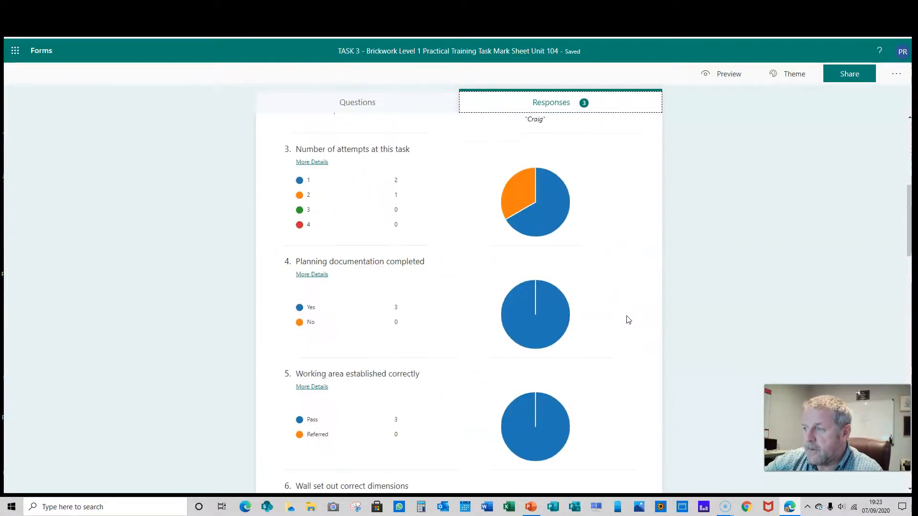
{"action": "scroll", "coordinate": [628, 319], "scroll_direction": "down", "scroll_amount": 10}
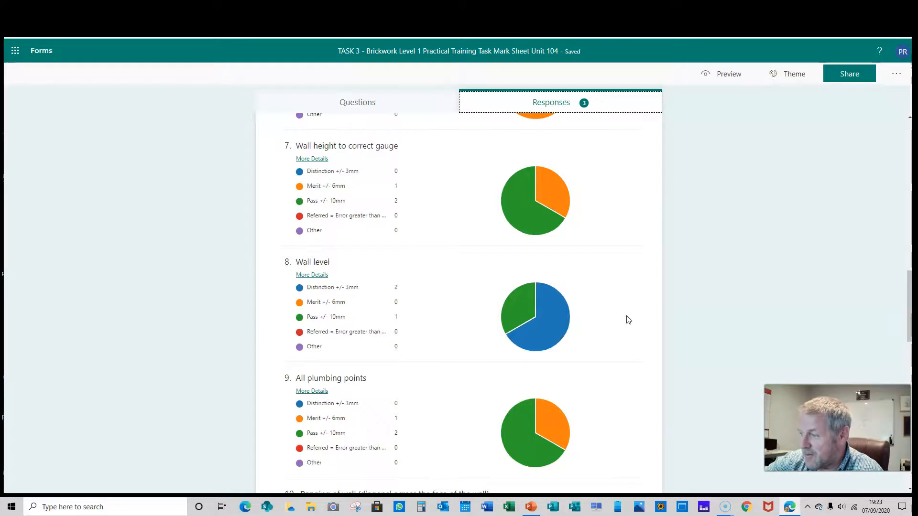
{"action": "scroll", "coordinate": [628, 320], "scroll_direction": "down", "scroll_amount": 1}
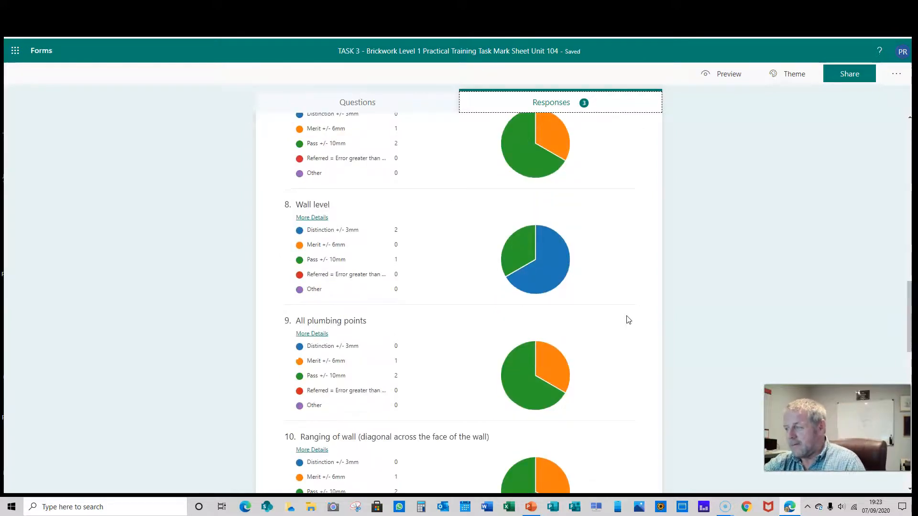
{"action": "left_click", "coordinate": [648, 317]}
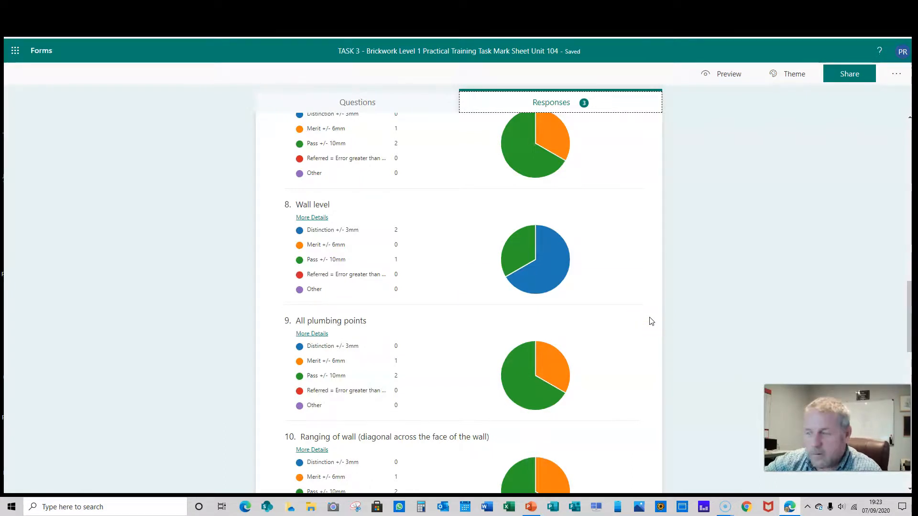
{"action": "scroll", "coordinate": [651, 321], "scroll_direction": "down", "scroll_amount": 2}
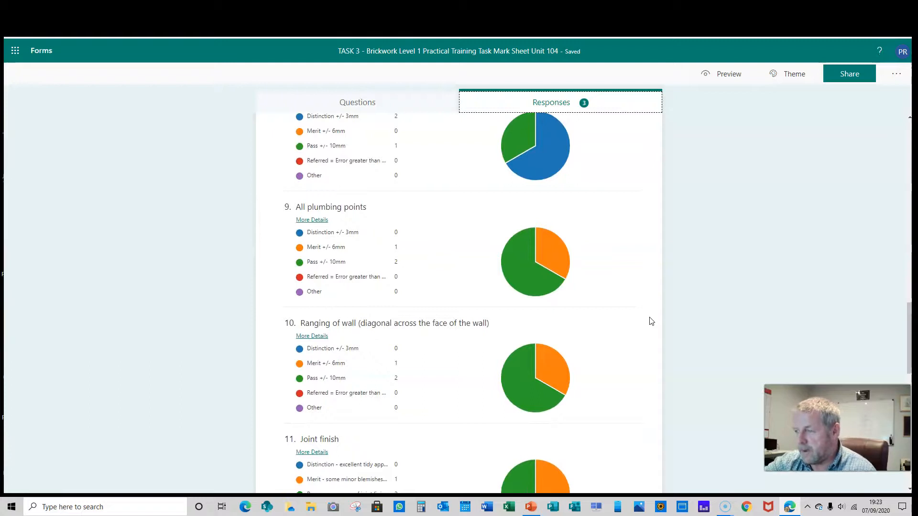
{"action": "scroll", "coordinate": [651, 321], "scroll_direction": "down", "scroll_amount": 2}
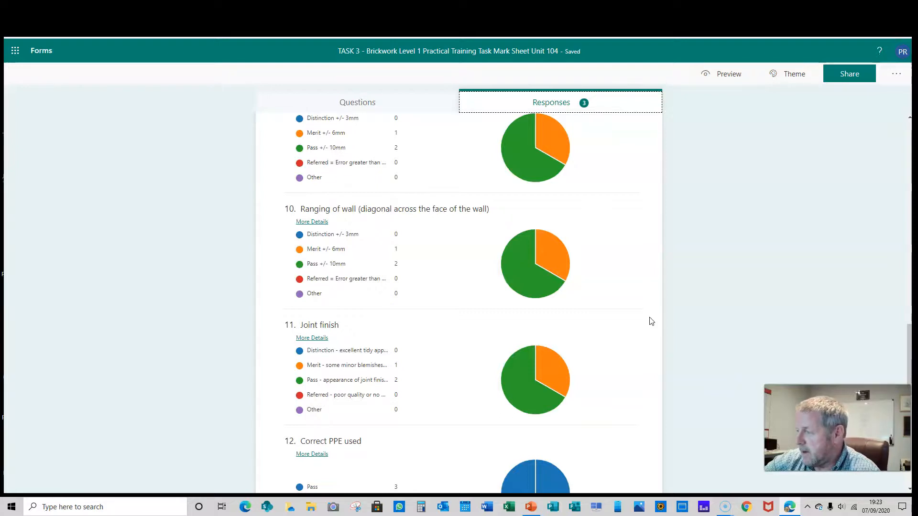
{"action": "scroll", "coordinate": [651, 320], "scroll_direction": "down", "scroll_amount": 8}
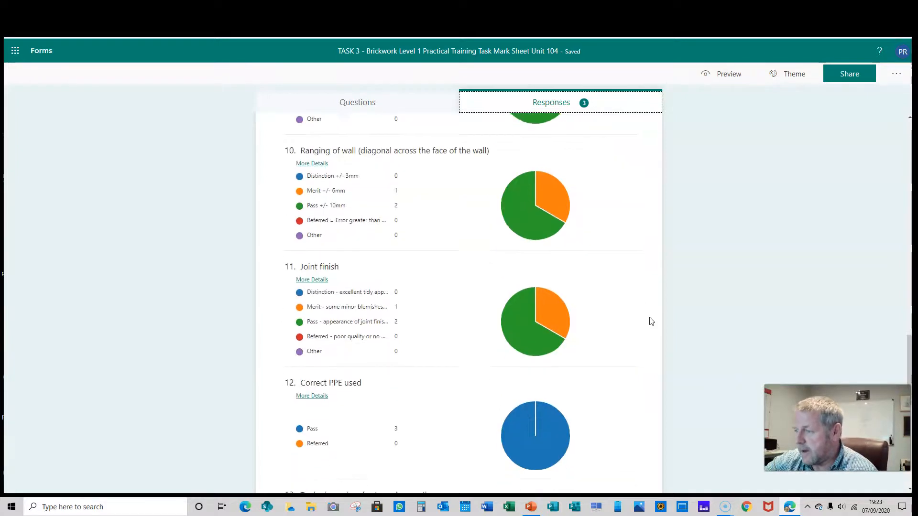
{"action": "scroll", "coordinate": [651, 321], "scroll_direction": "down", "scroll_amount": 1}
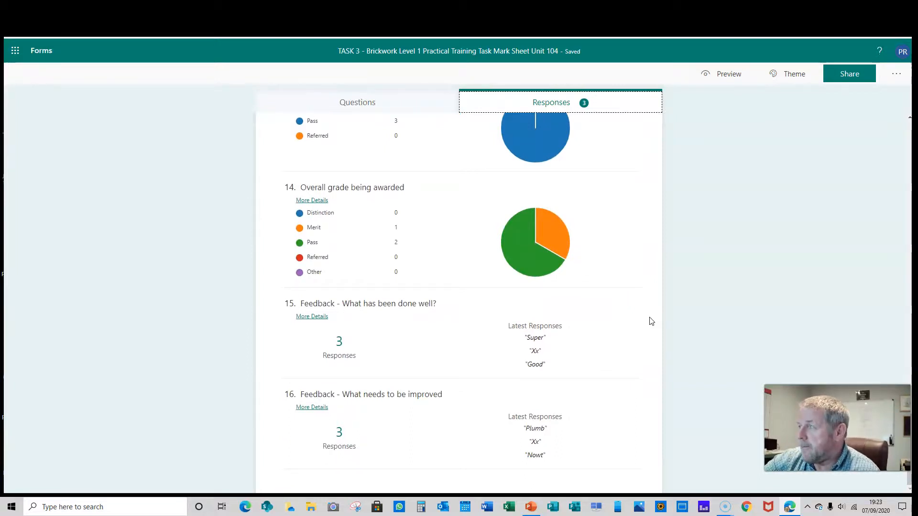
{"action": "scroll", "coordinate": [651, 321], "scroll_direction": "up", "scroll_amount": 18}
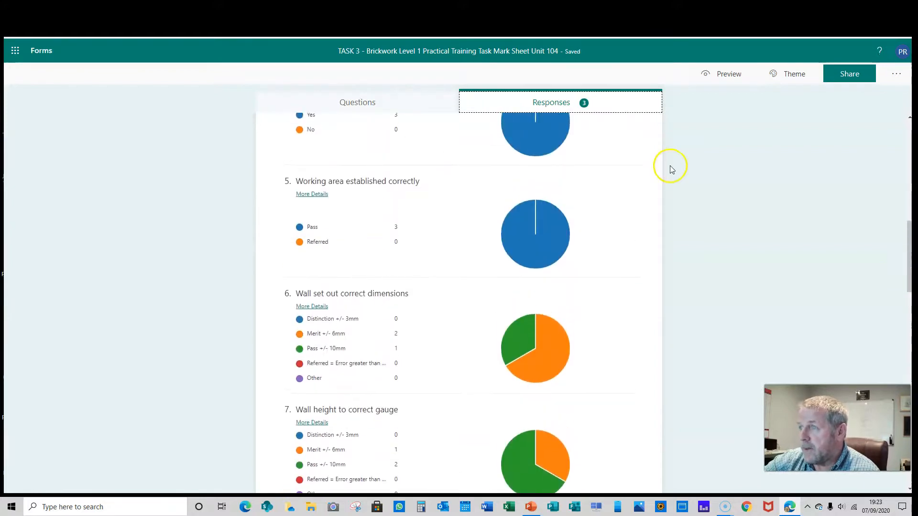
{"action": "scroll", "coordinate": [668, 160], "scroll_direction": "up", "scroll_amount": 8}
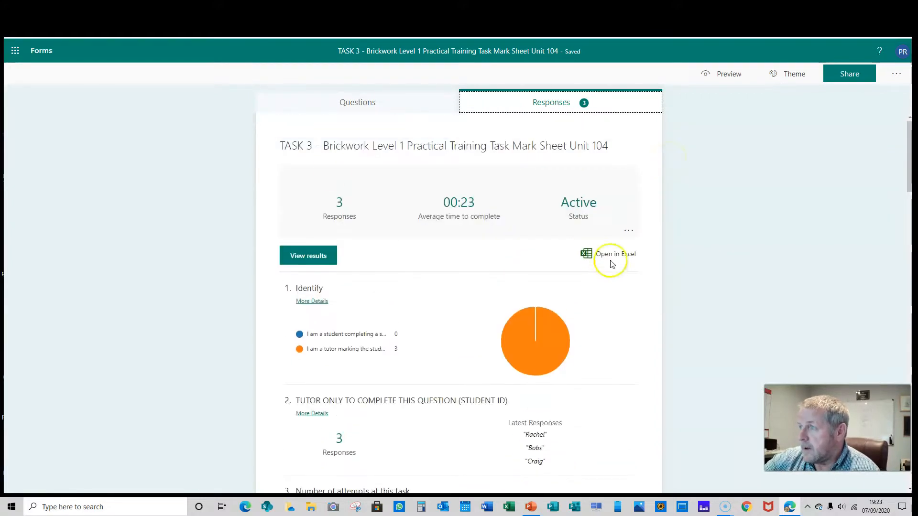
Return to the form's questions and open its sharing options, keeping "Only people in my organisation can respond" selected.
{"action": "left_click", "coordinate": [357, 104]}
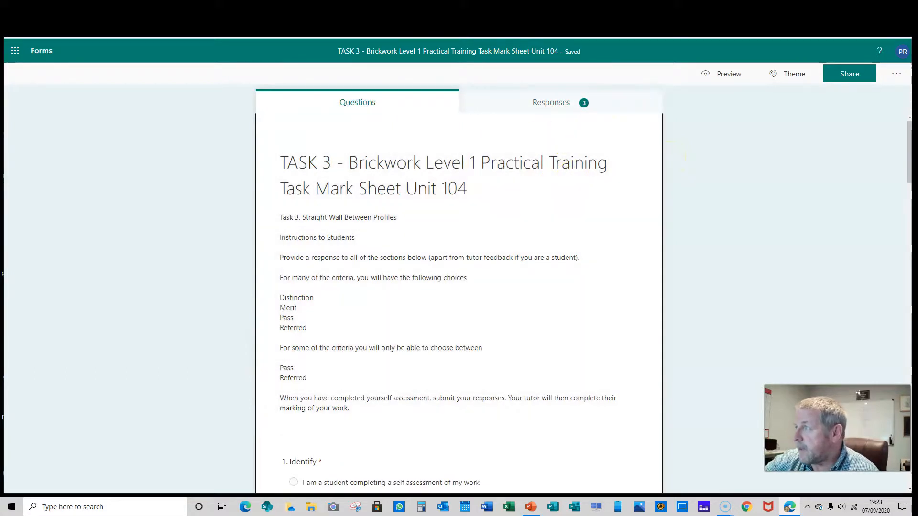
{"action": "left_click", "coordinate": [857, 76]}
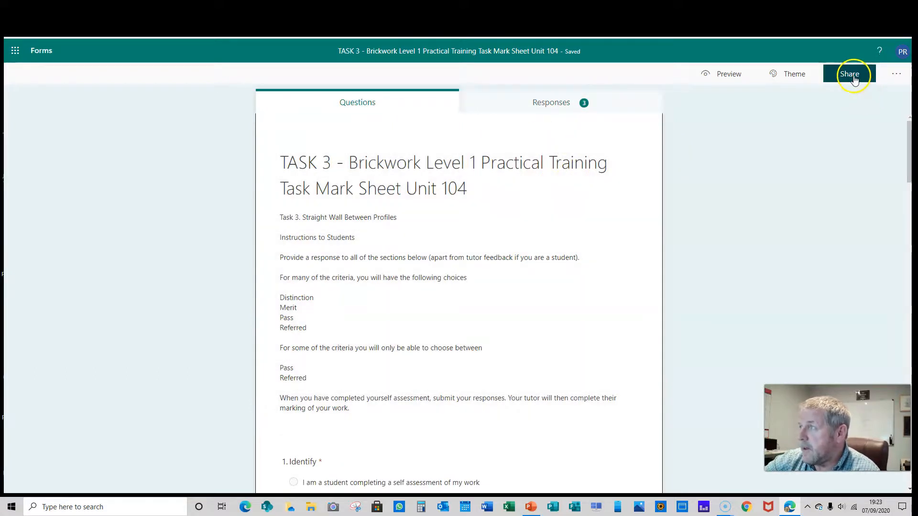
{"action": "left_click", "coordinate": [838, 86]}
{"action": "left_click", "coordinate": [838, 79]}
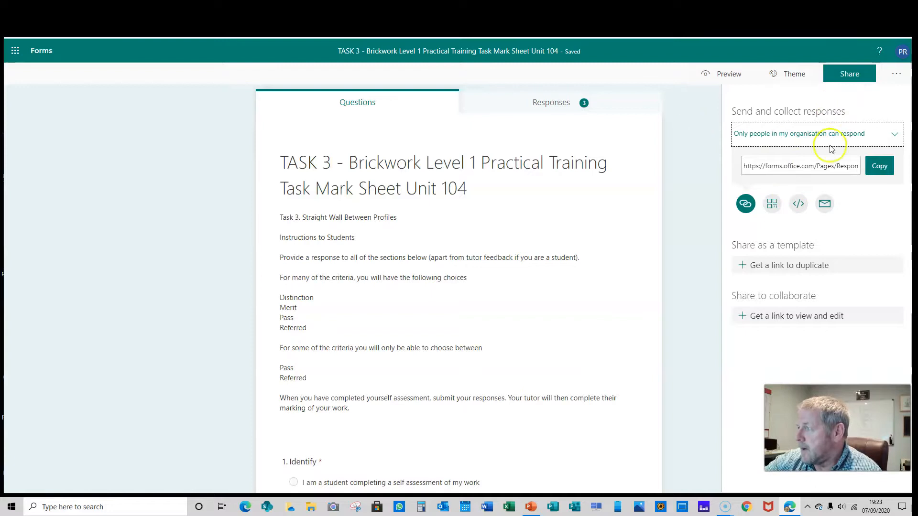
{"action": "left_click", "coordinate": [893, 136]}
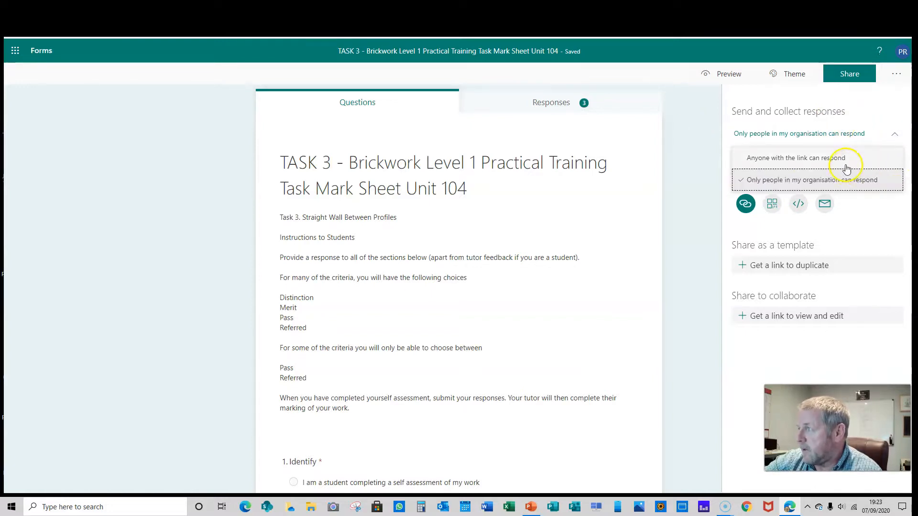
{"action": "left_click", "coordinate": [822, 183]}
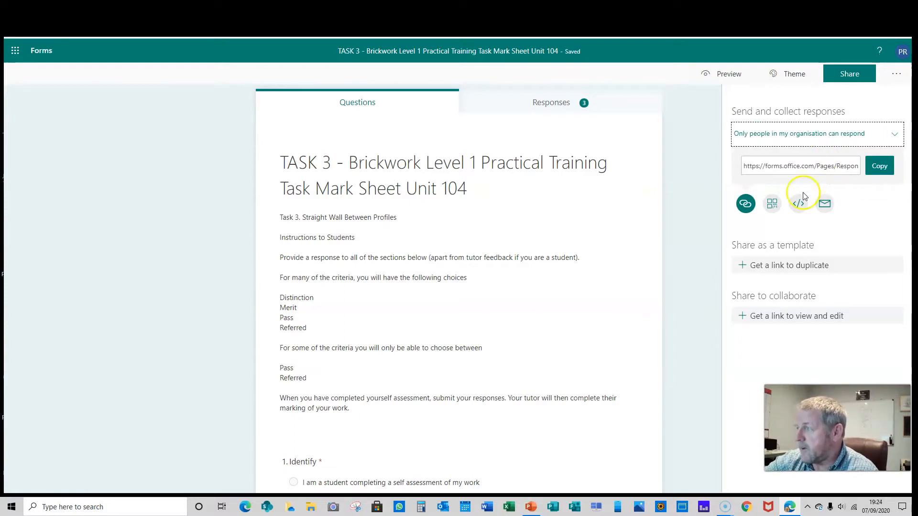
Show the form's QR code in the sharing options and copy the code's image.
{"action": "left_click", "coordinate": [773, 204]}
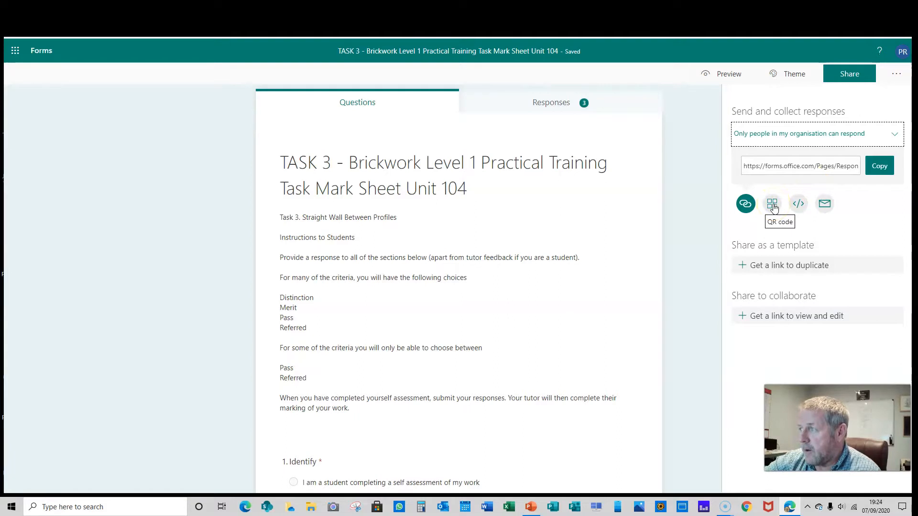
{"action": "left_click", "coordinate": [773, 204]}
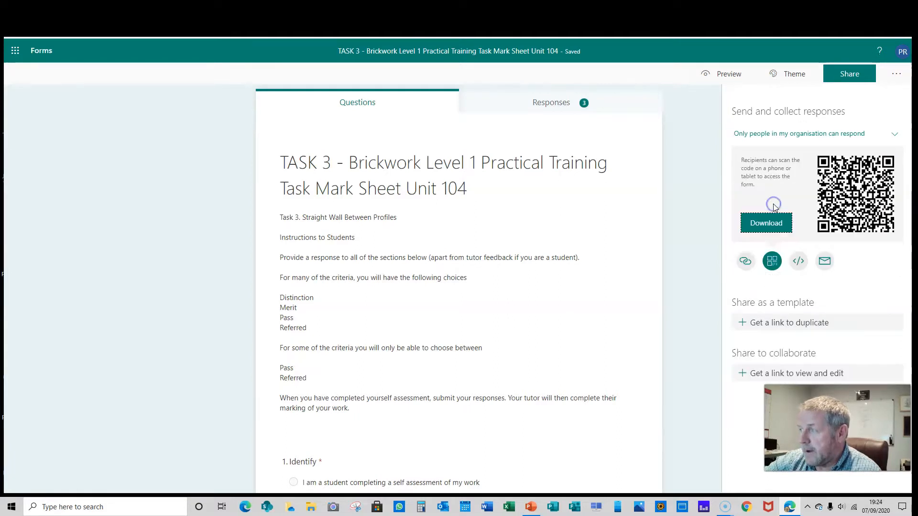
{"action": "left_click", "coordinate": [784, 231]}
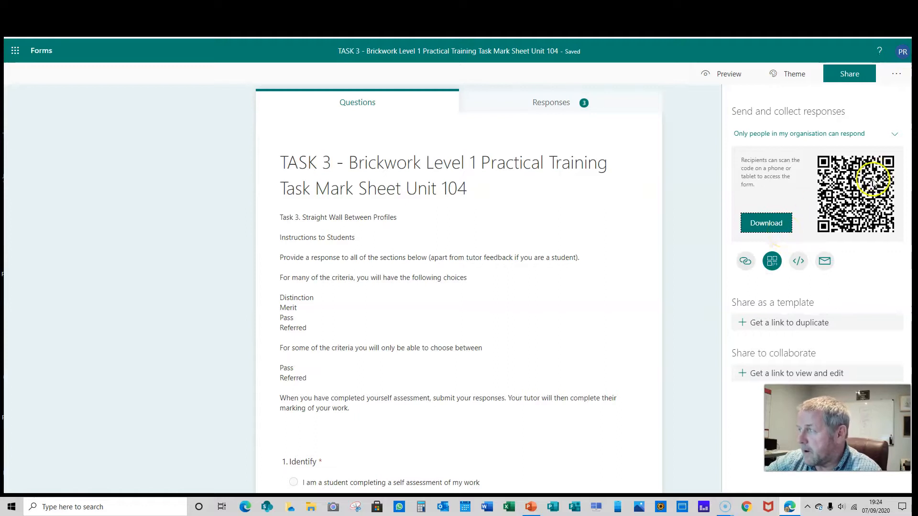
{"action": "right_click", "coordinate": [851, 188]}
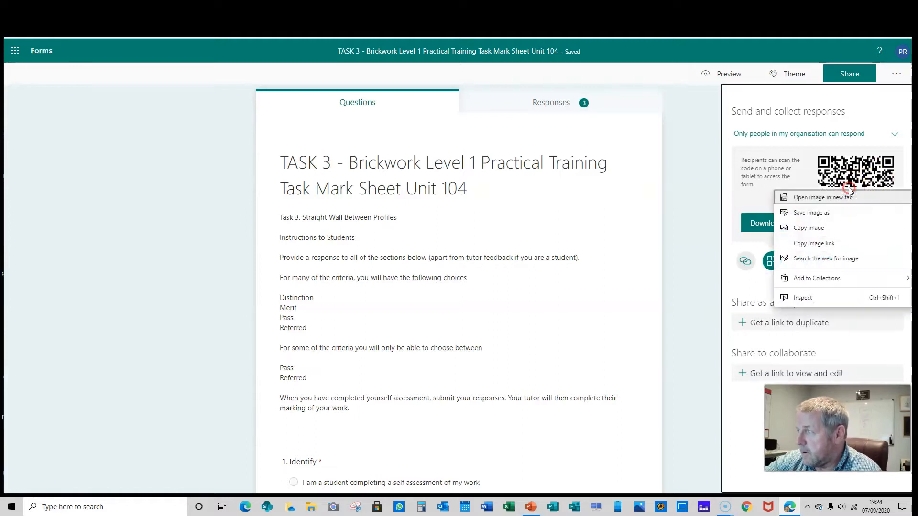
{"action": "left_click", "coordinate": [813, 229]}
Switch to PowerPoint, paste the QR code onto the blank slide, shrink it to about 10 cm square and place it in the slide's upper-left area.
{"action": "left_click", "coordinate": [532, 507]}
{"action": "right_click", "coordinate": [202, 178]}
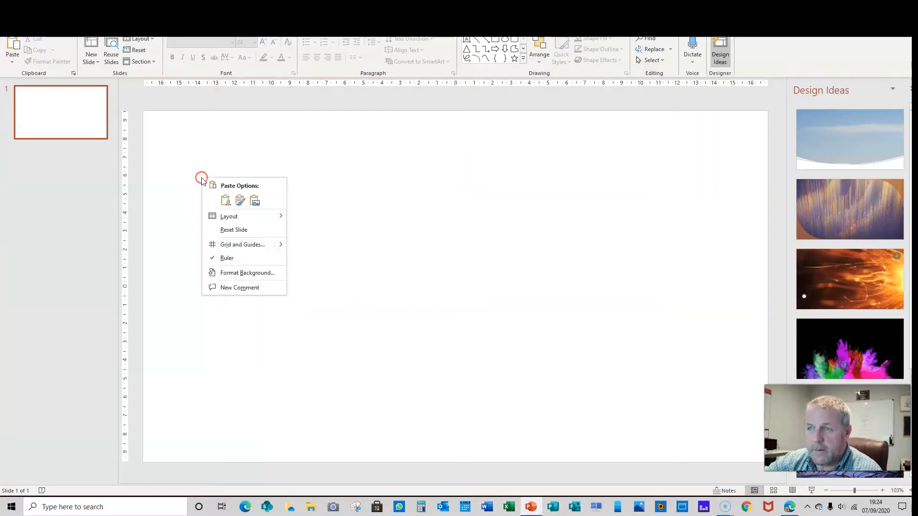
{"action": "left_click", "coordinate": [225, 200]}
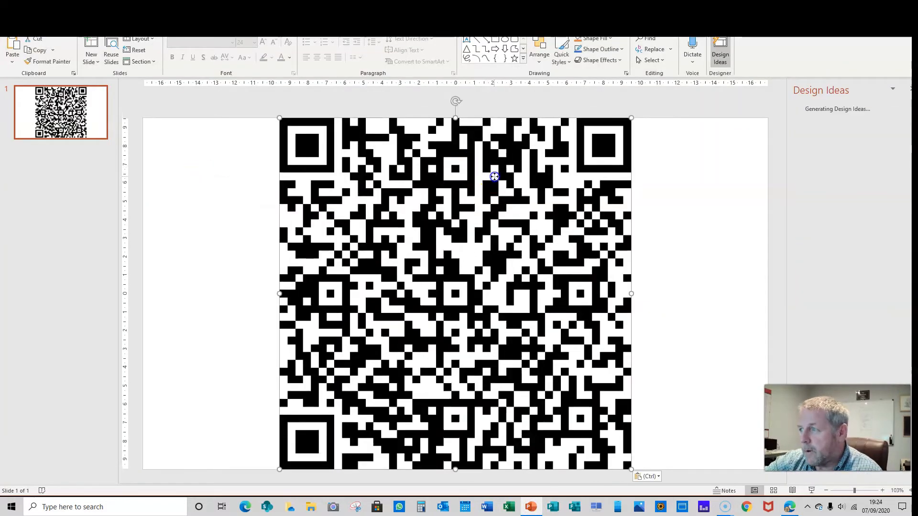
{"action": "left_click_drag", "start_coordinate": [631, 117], "coordinate": [464, 283]}
{"action": "left_click_drag", "start_coordinate": [387, 333], "coordinate": [314, 195]}
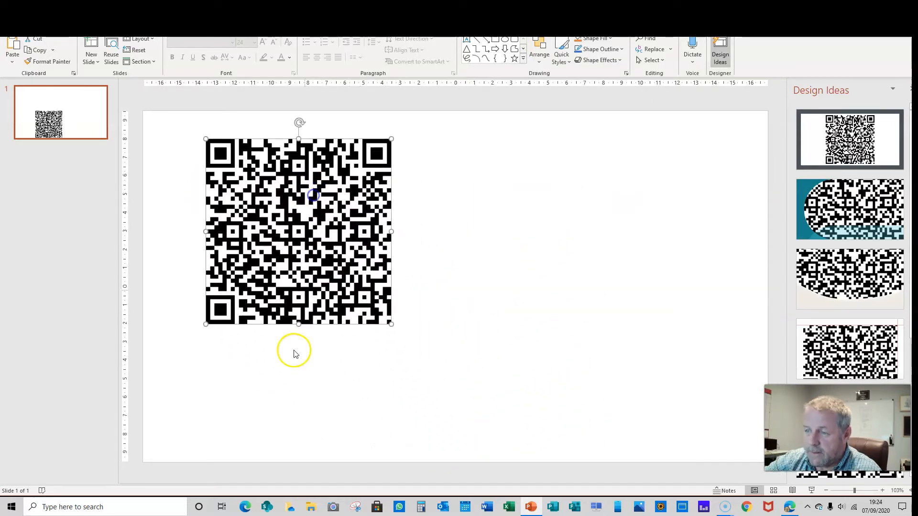